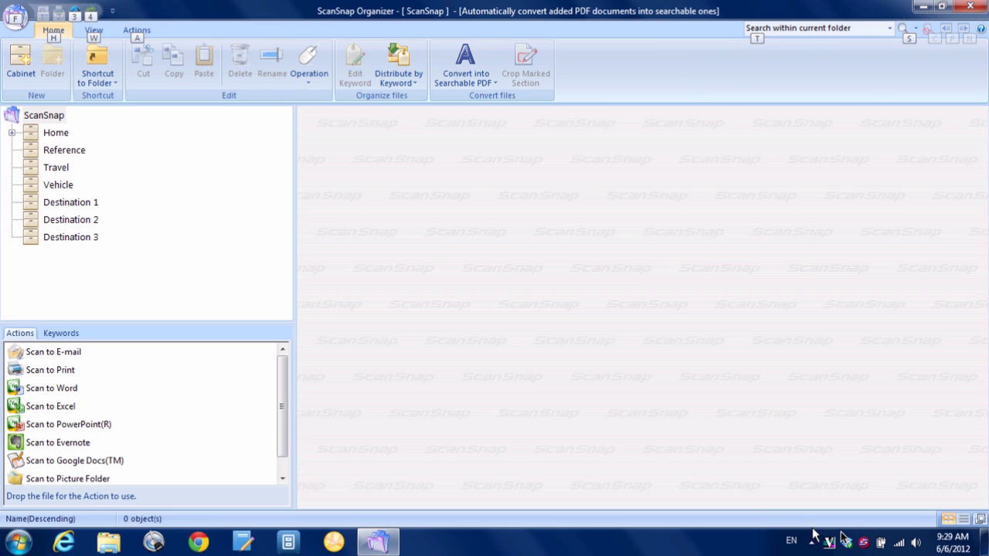
right_click(864, 544)
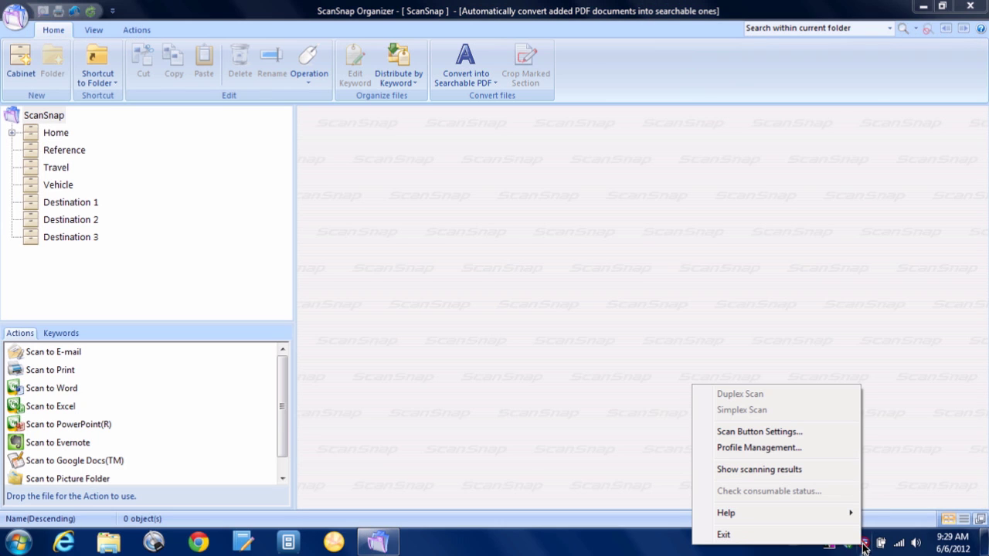
click(803, 435)
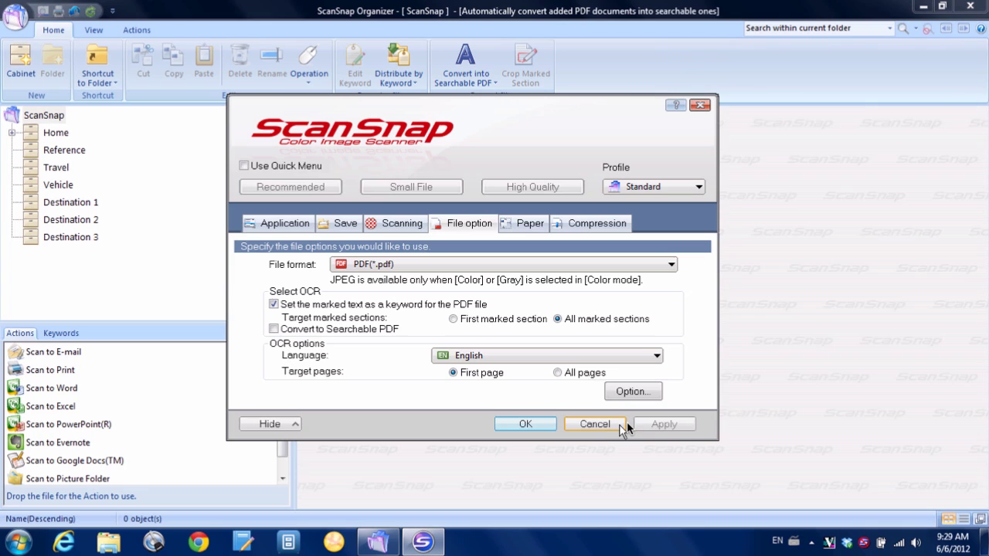
click(595, 425)
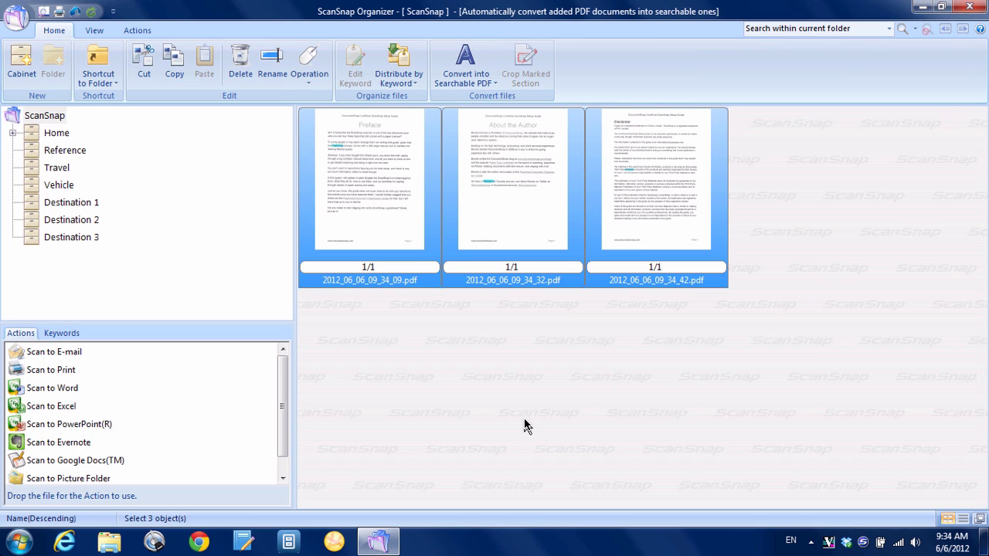
Select only the first scanned PDF, the 432 KB file from 6/6/2012 9:34 AM
click(520, 424)
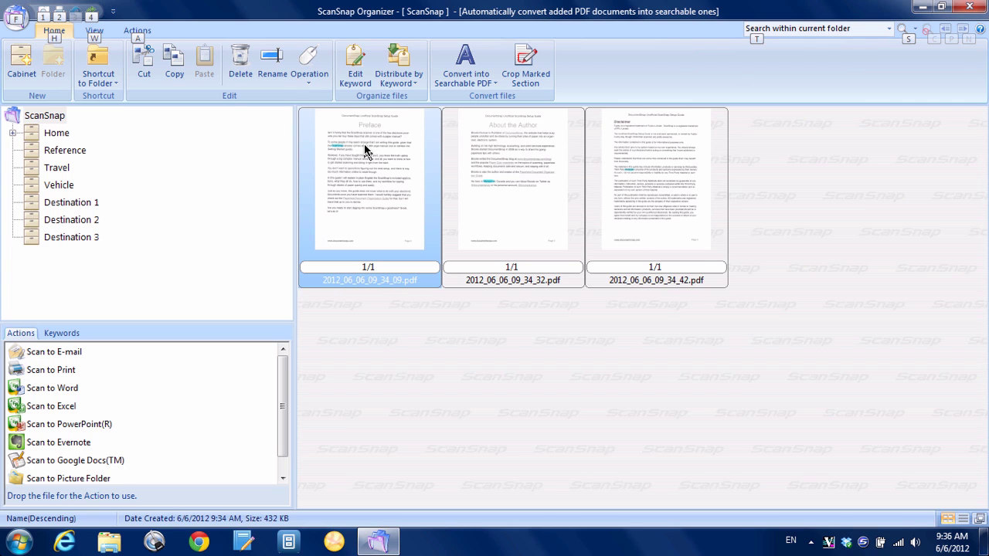
click(354, 65)
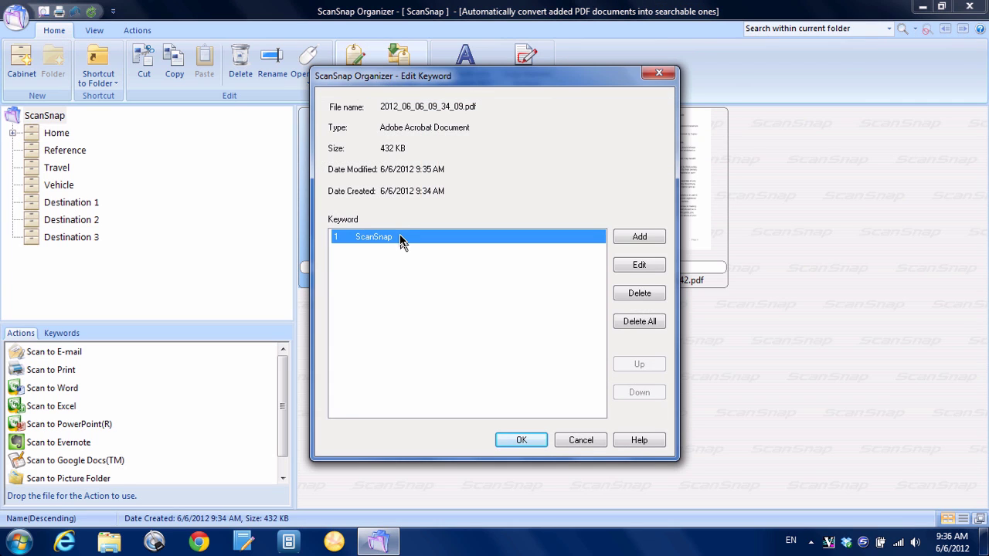
click(581, 441)
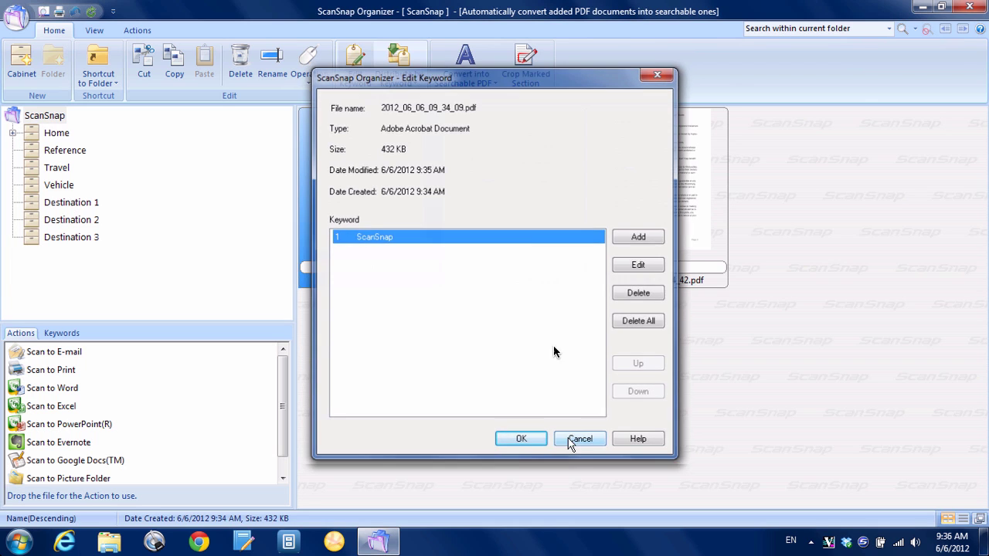
click(506, 196)
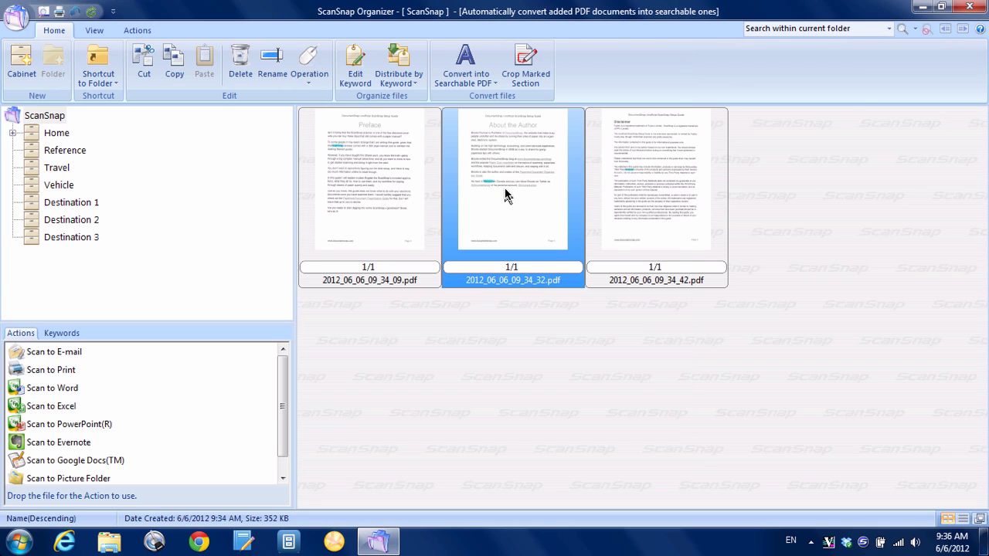
click(353, 68)
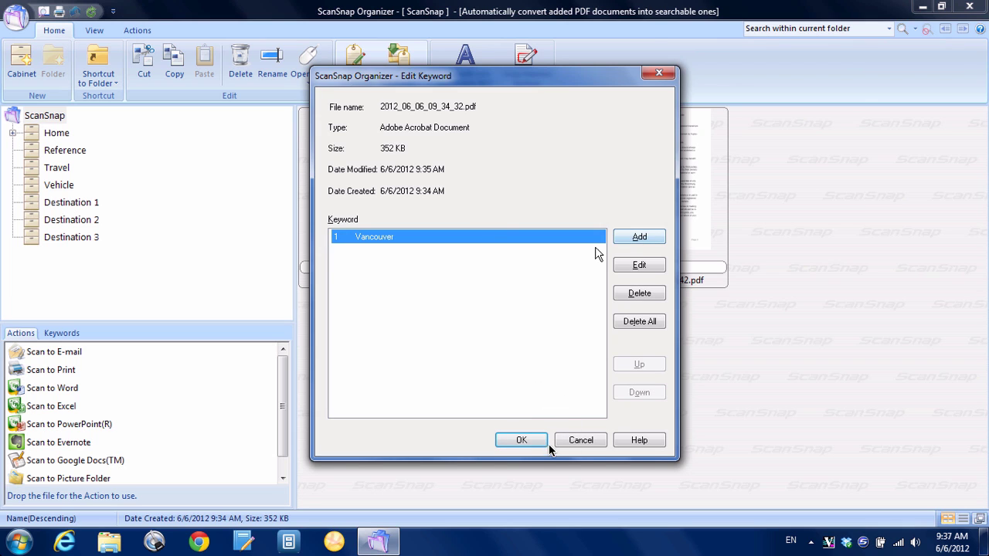
key(alt)
click(582, 445)
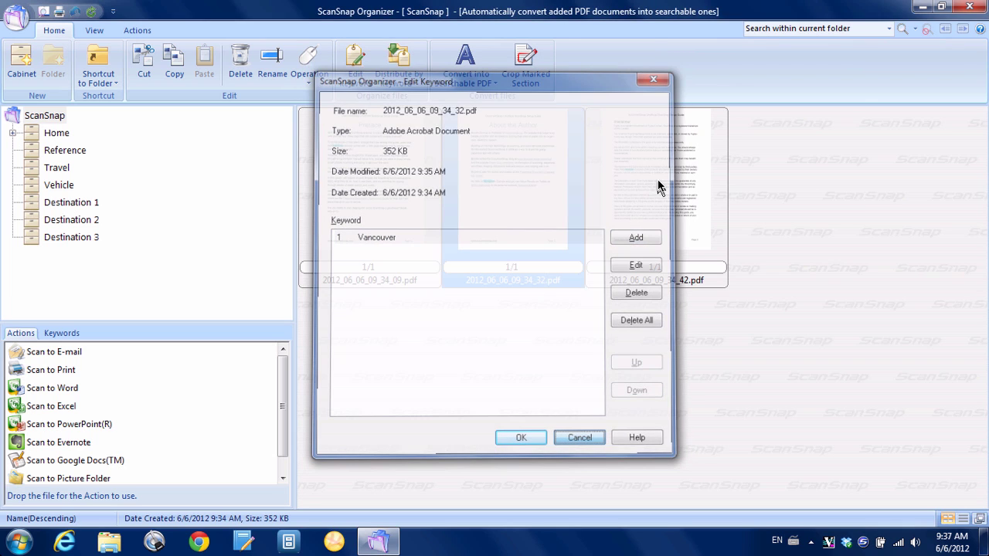
click(674, 198)
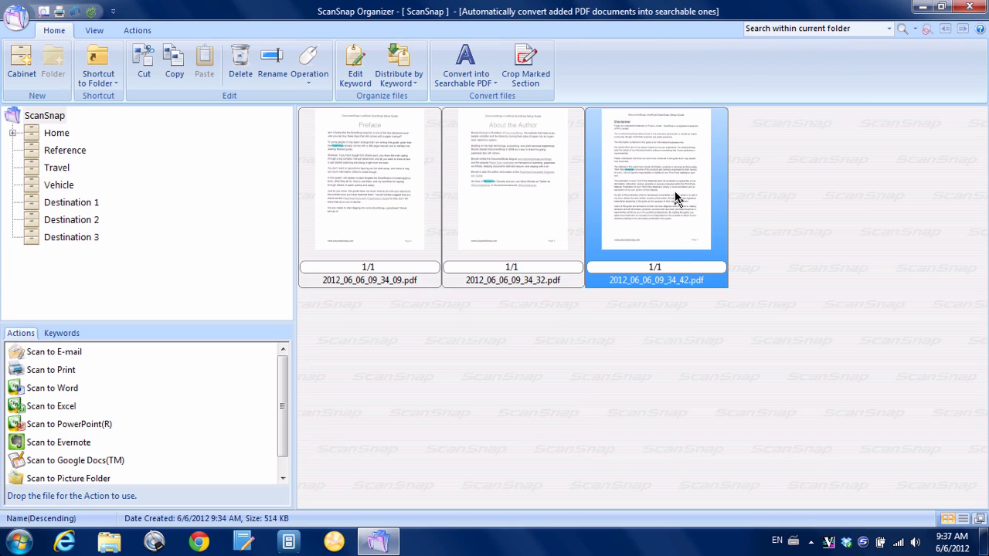
click(355, 66)
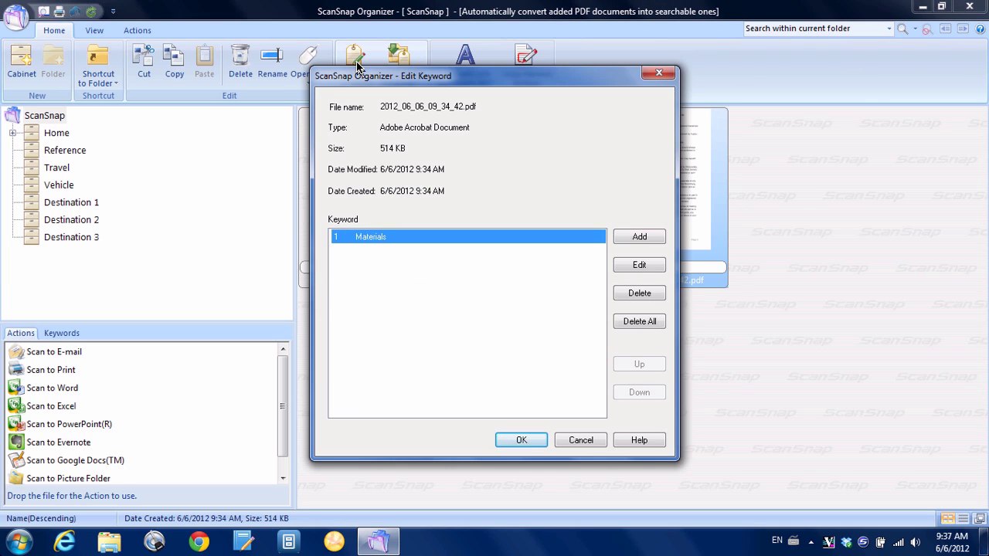
click(561, 445)
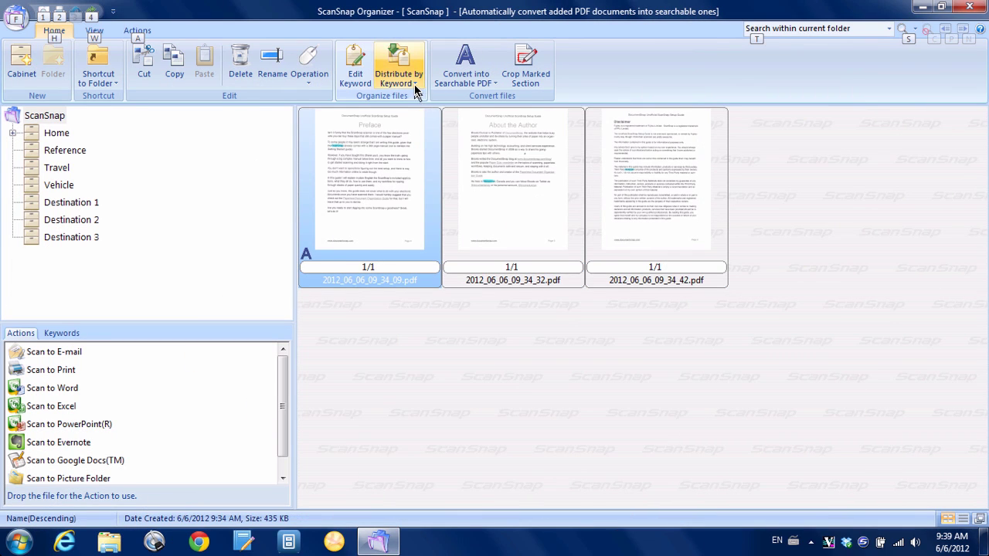
Add distribution rule 'ScanSnap' matching the string 'ScanSnap' and saving into Destination 1
click(416, 87)
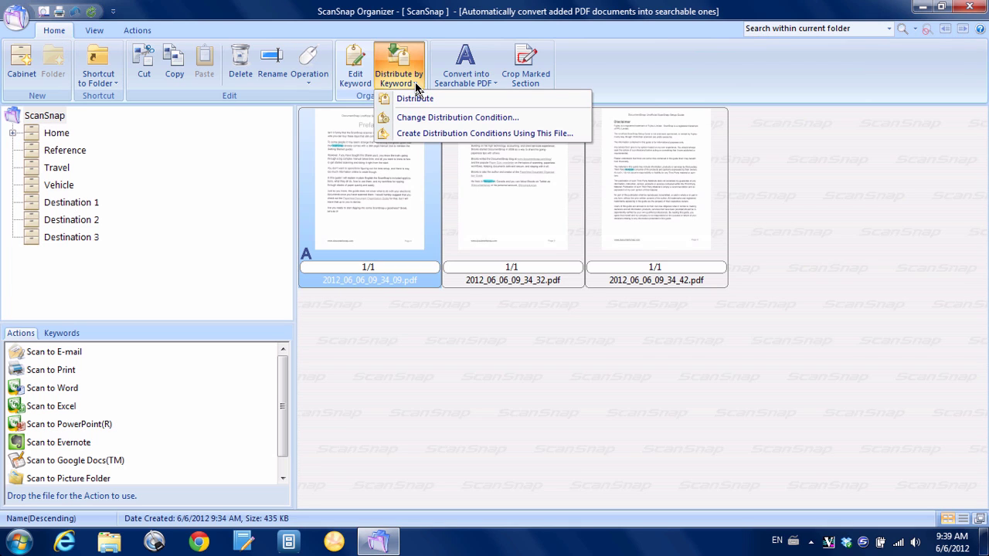
click(482, 118)
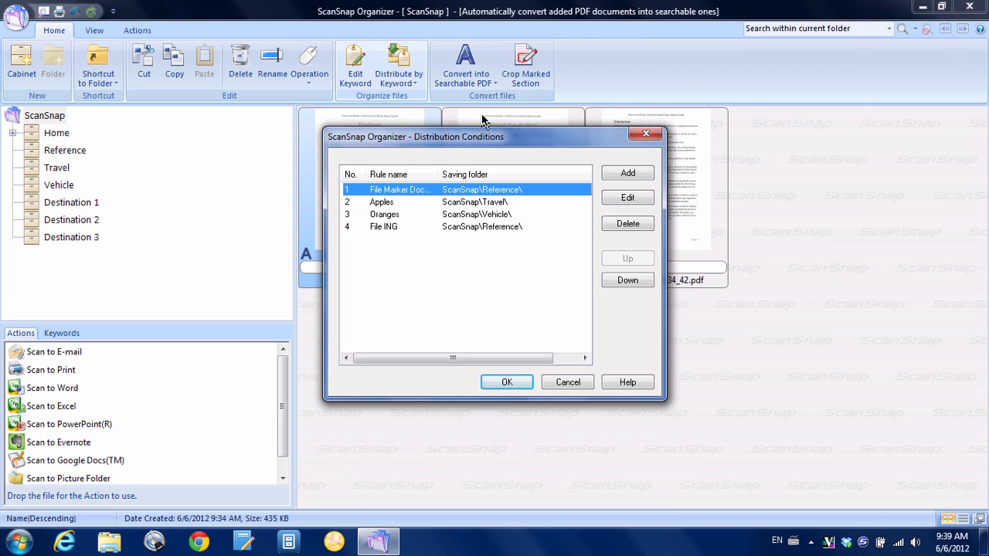
click(609, 173)
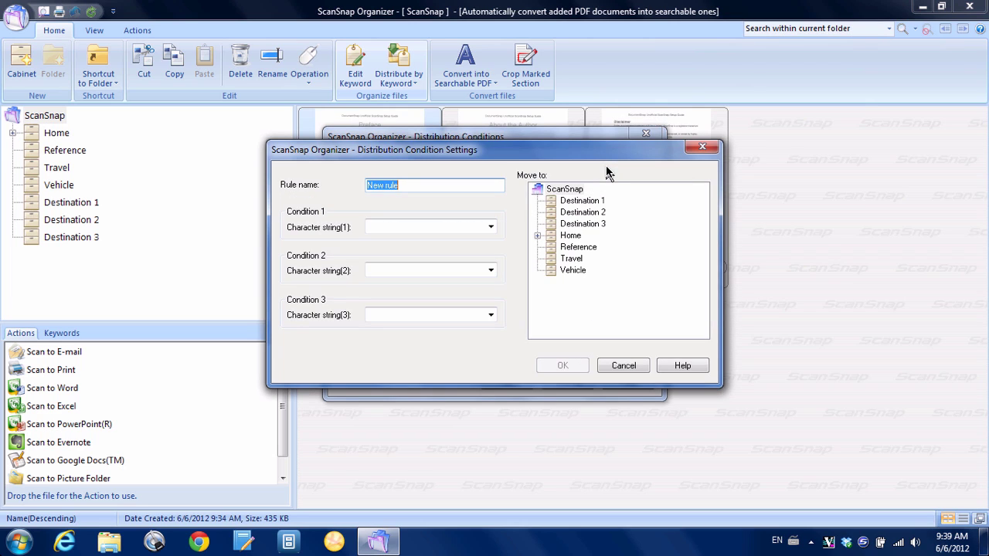
text(ScanSnap)
click(413, 227)
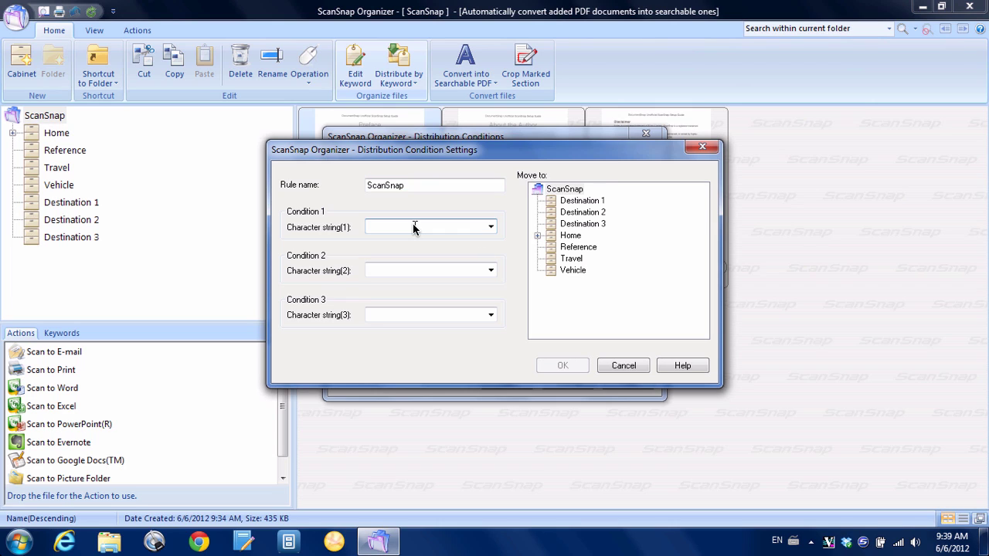
text(ScanSnap)
click(579, 202)
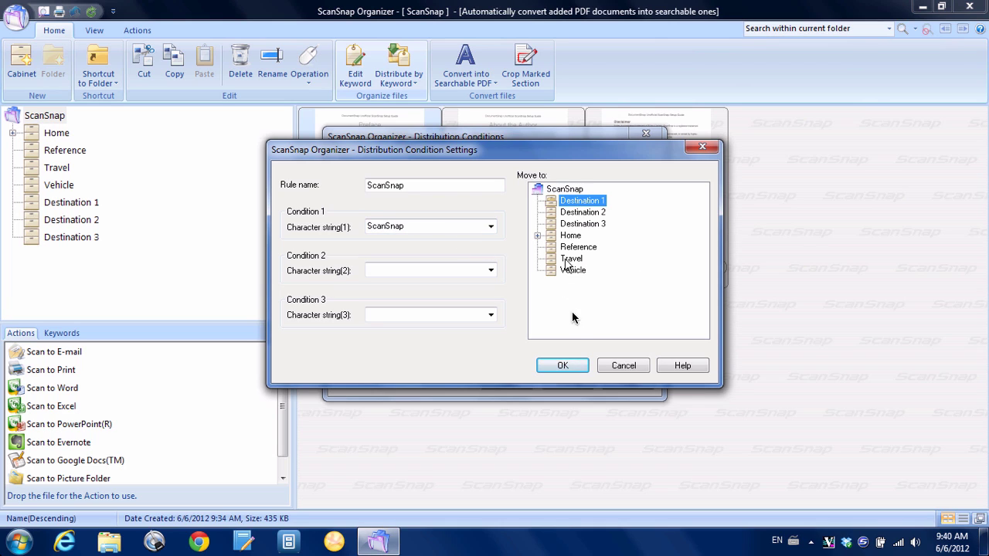
click(571, 367)
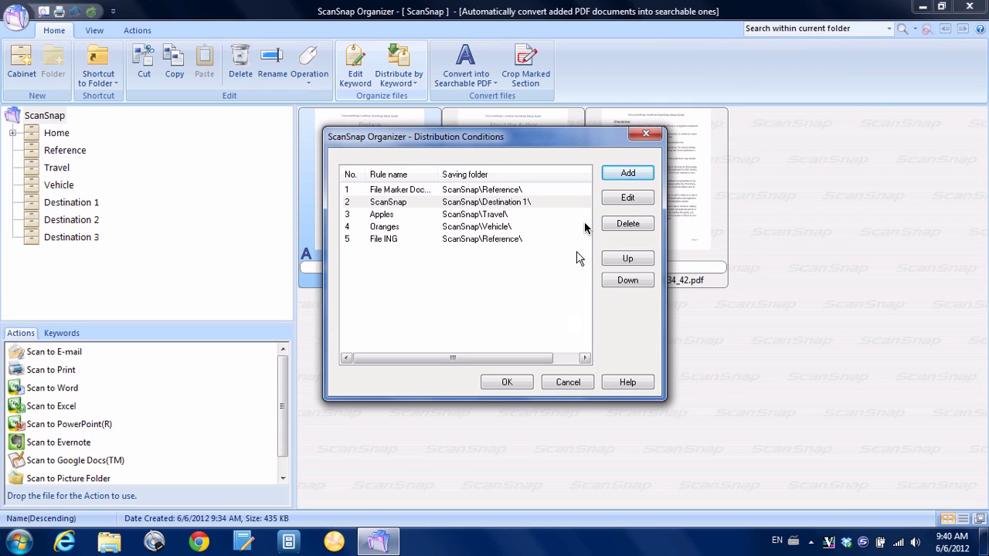
Add rule 'YVR' matching the string 'Vancouver' and saving into Destination 2
click(622, 175)
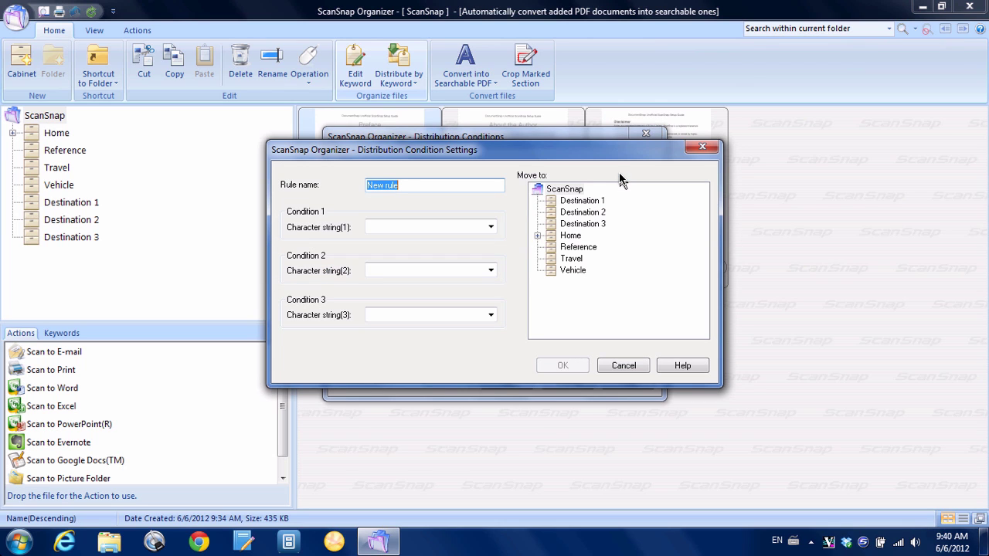
text(YVR)
click(438, 226)
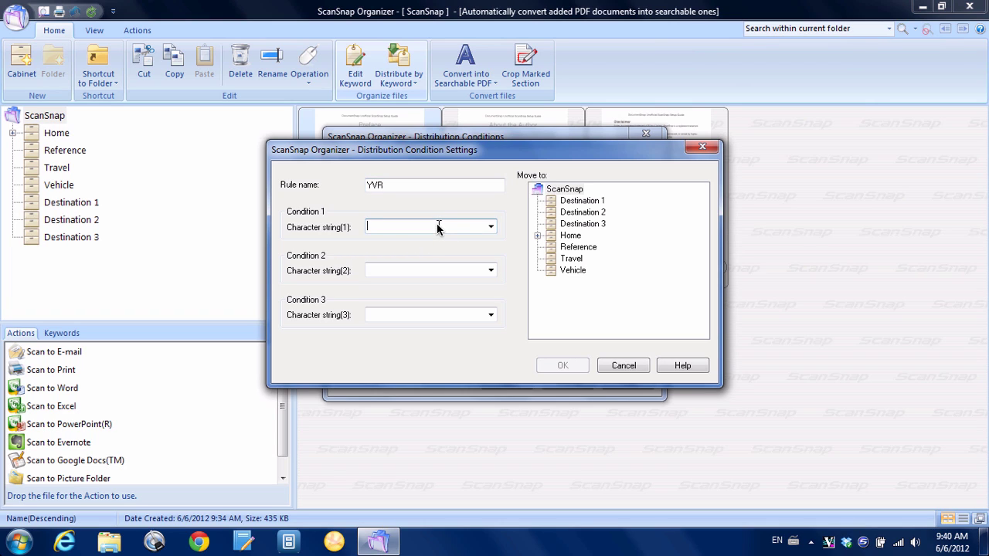
text(Vancouver)
click(584, 215)
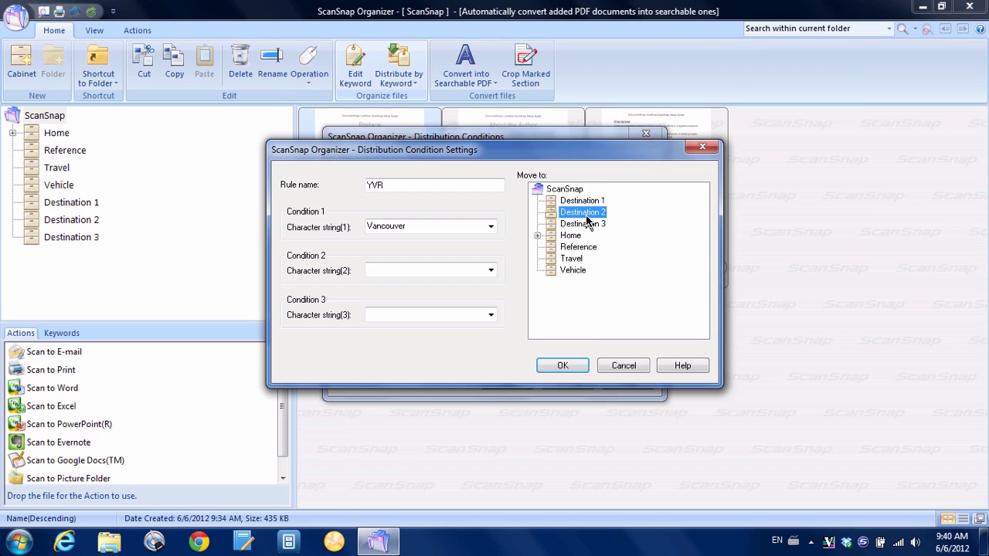
click(562, 368)
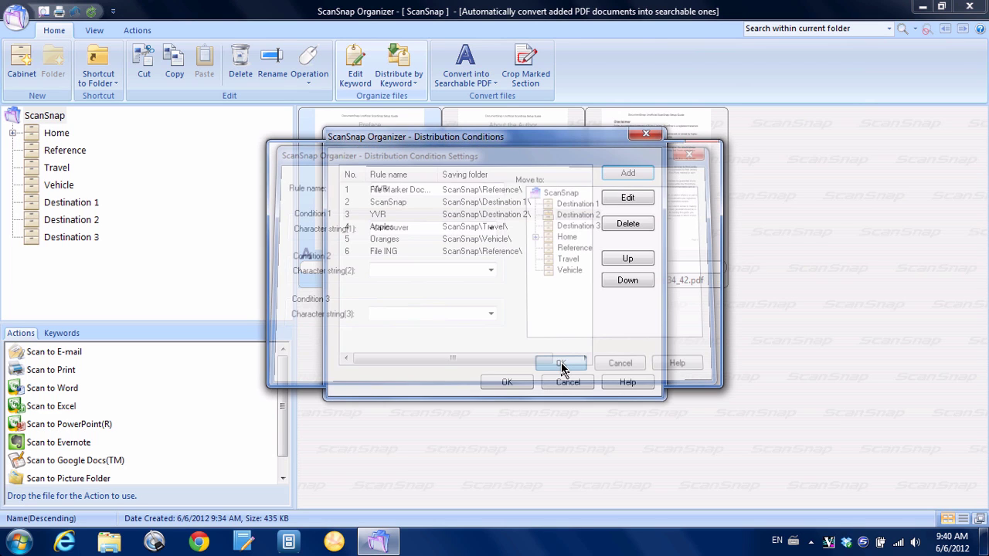
Add rule 'Material' matching the string 'Materials' and saving into Destination 3
click(628, 173)
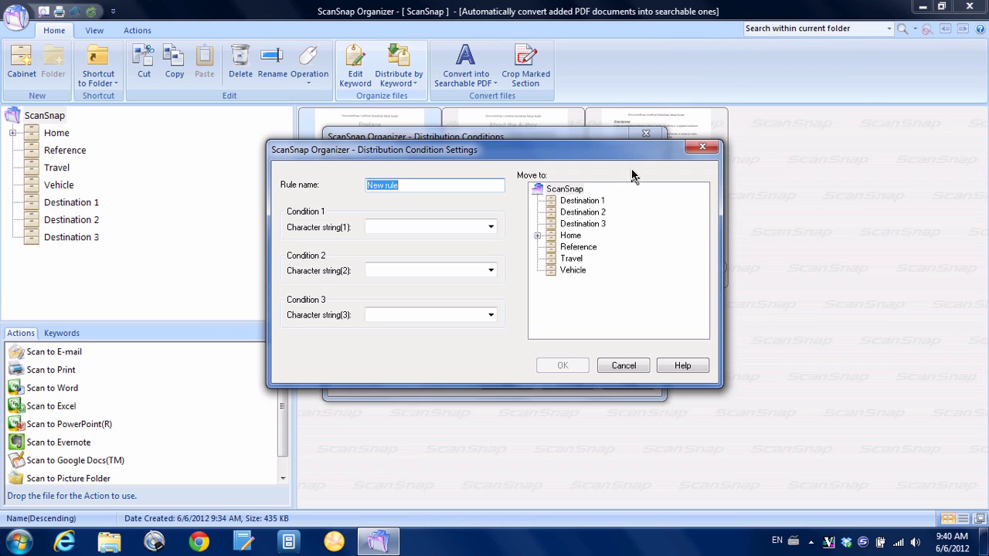
text(Material)
key(Tab)
text(Mate)
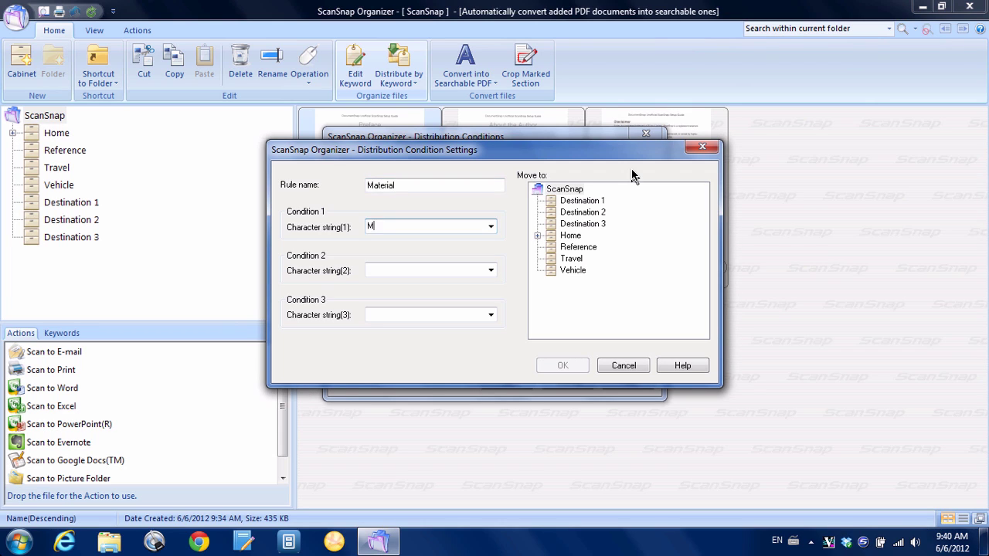
text(rials)
click(591, 224)
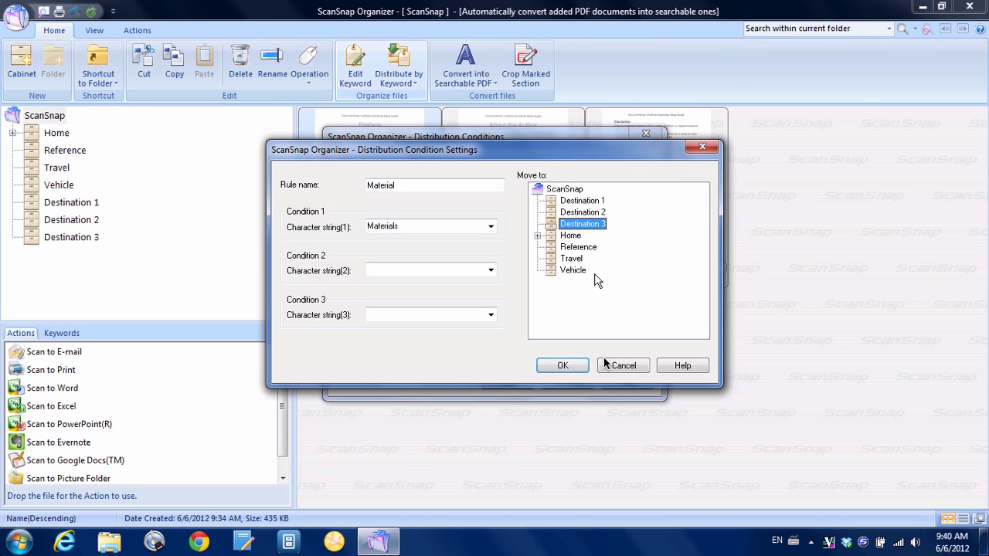
click(558, 367)
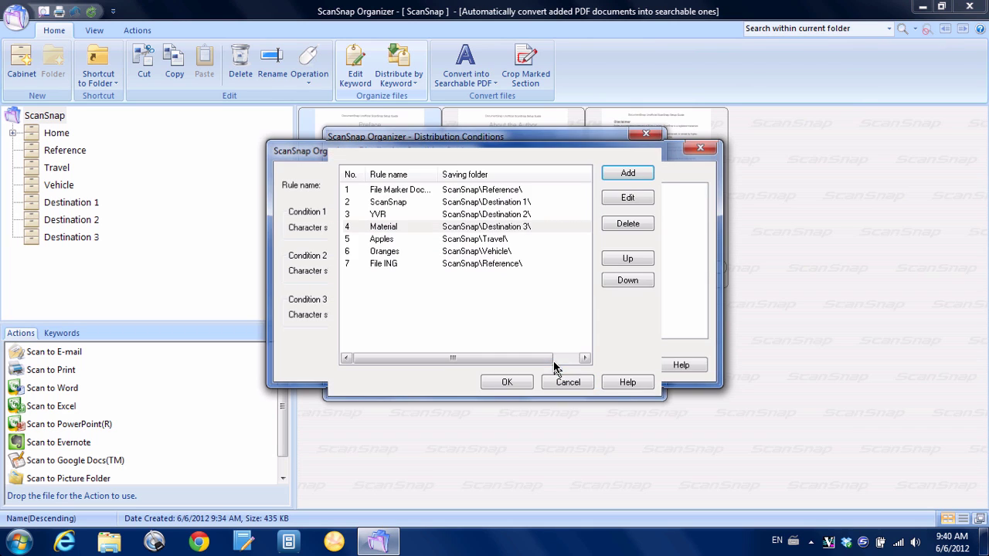
click(507, 201)
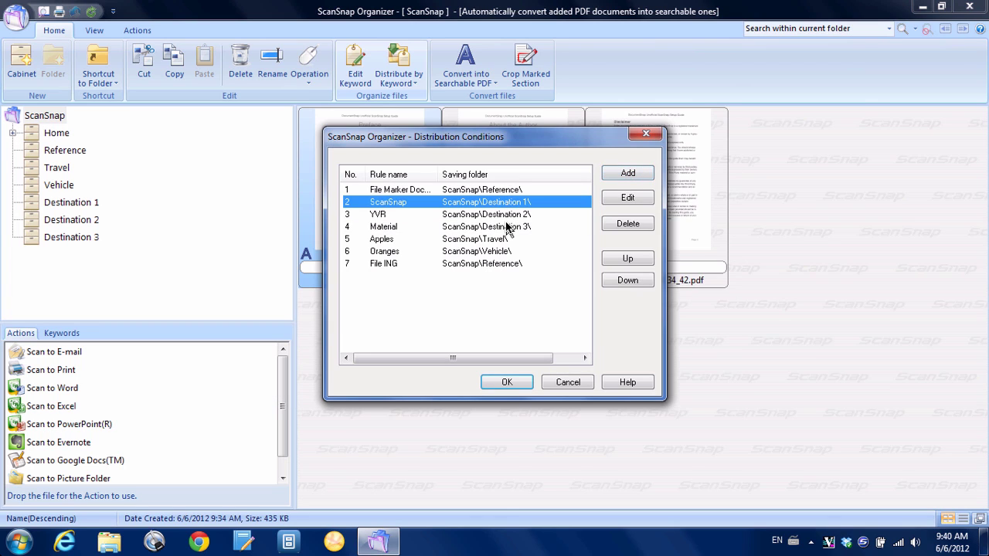
Save the distribution rules, clear the file selection, and run Distribute by Keyword on the three PDFs
click(520, 385)
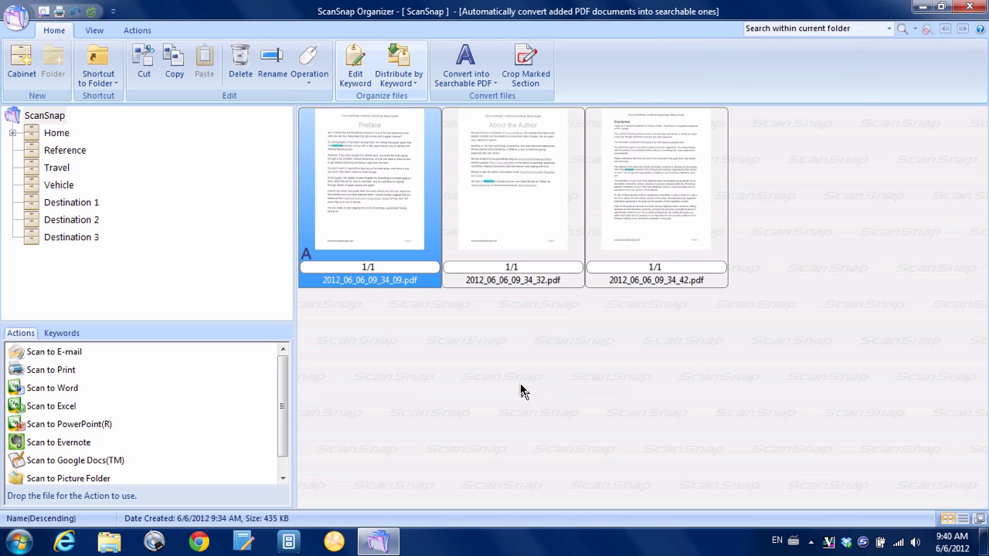
click(520, 393)
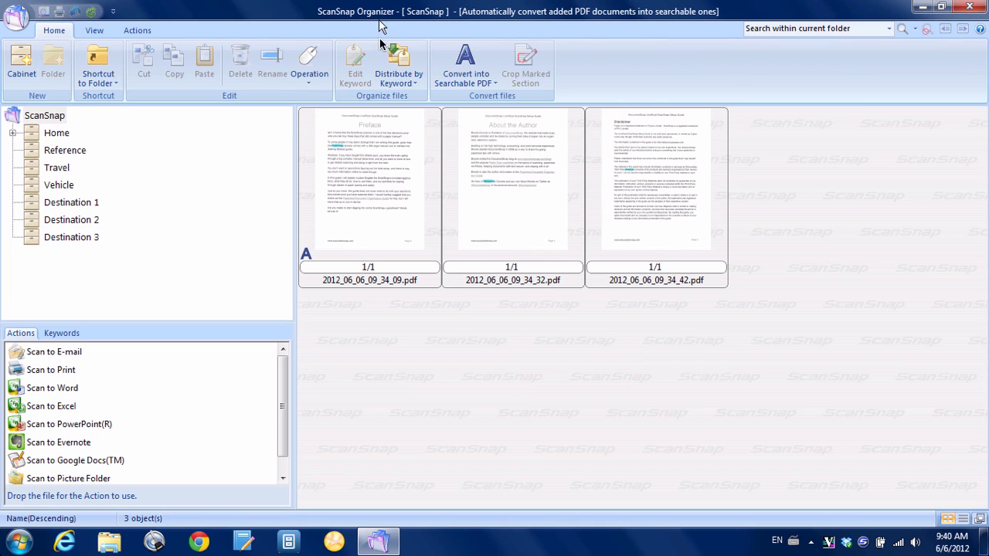
click(408, 71)
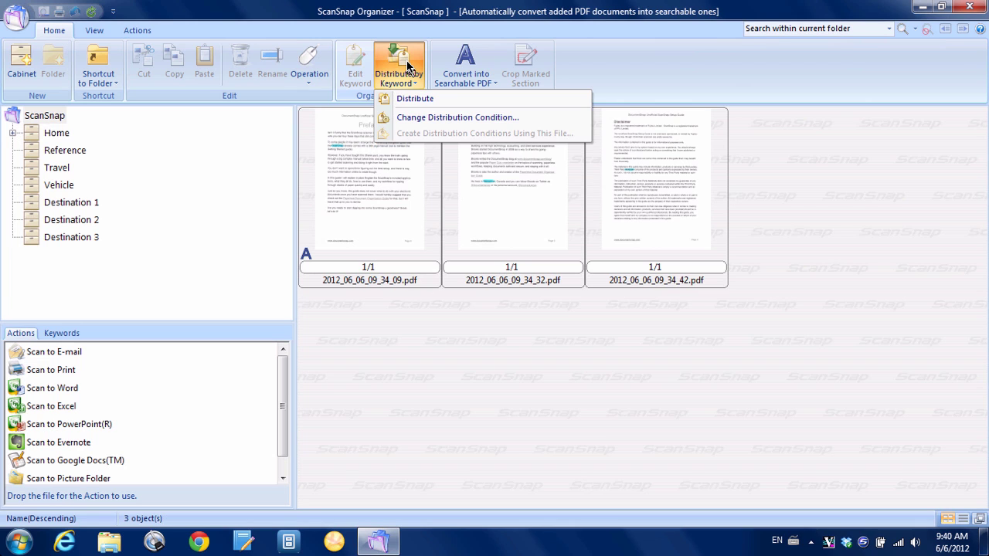
click(421, 104)
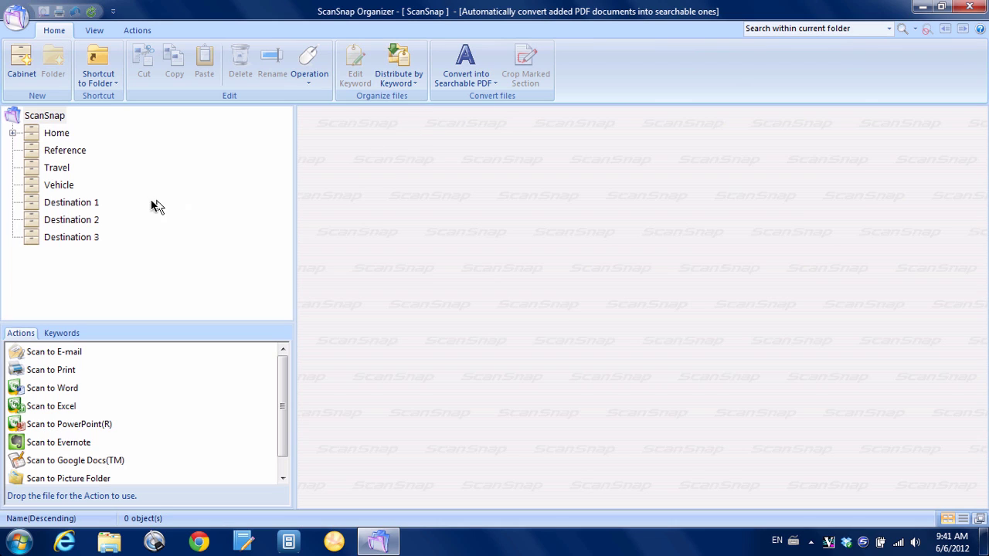
Check Destination 1 and view its Preface PDF
click(81, 206)
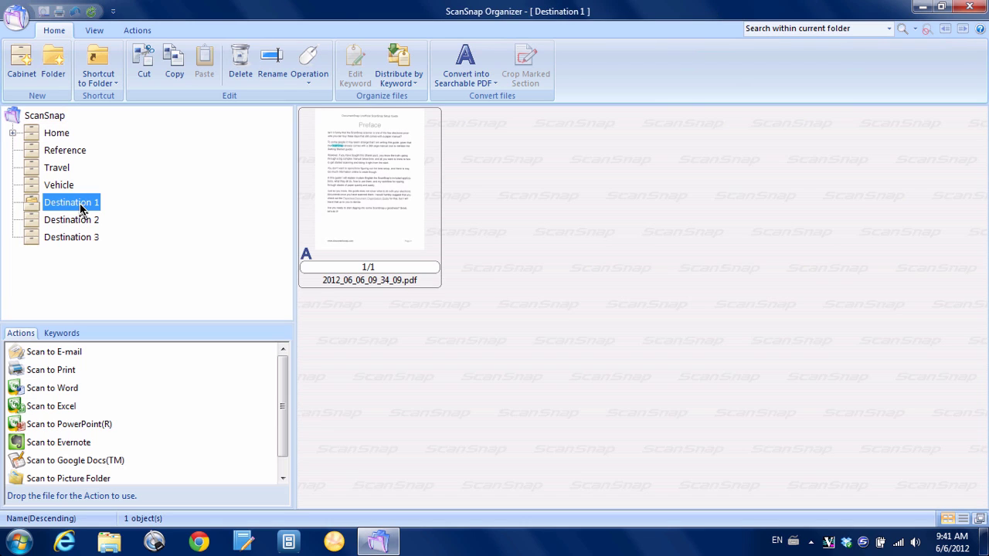
click(368, 179)
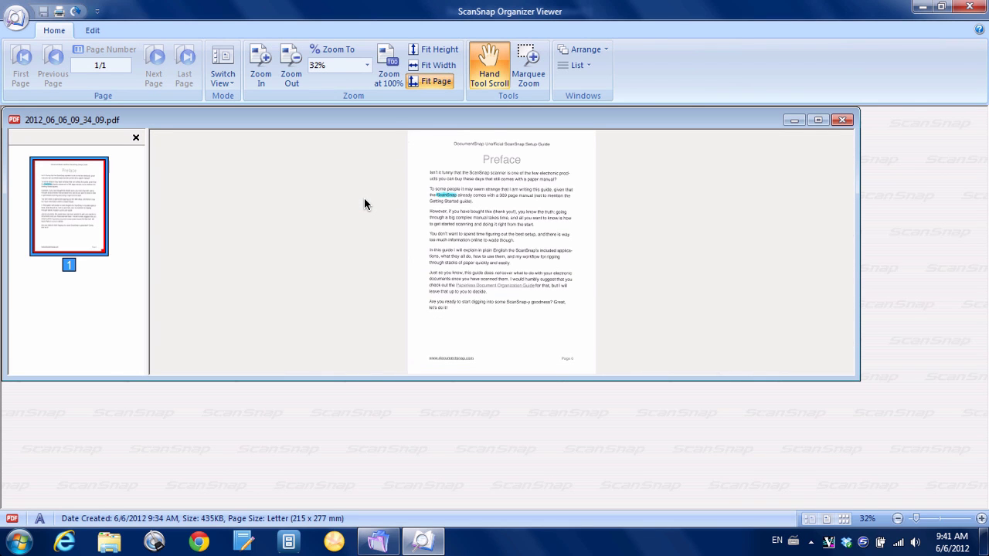
key(alt+F4)
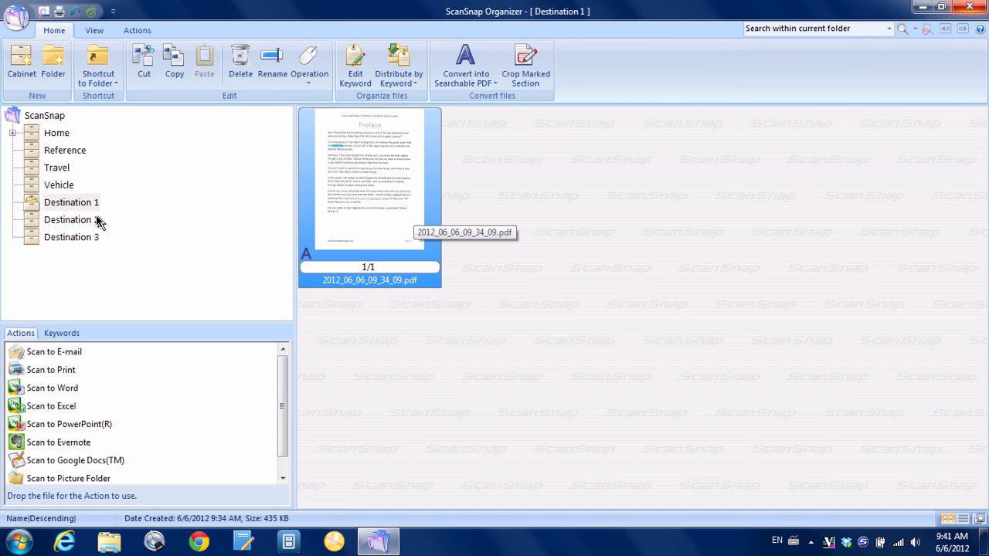
Check Destination 2 and view its About the Author PDF
click(71, 220)
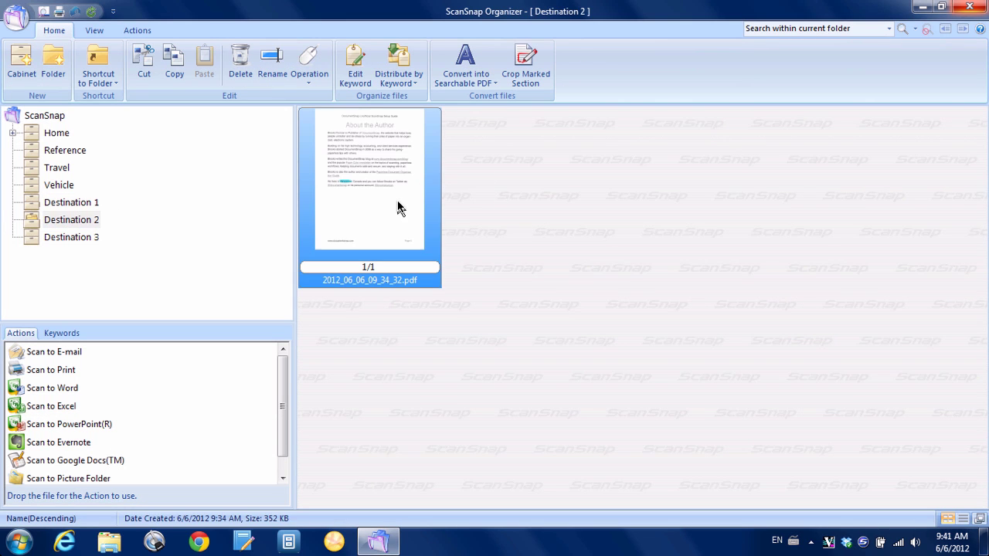
double_click(399, 207)
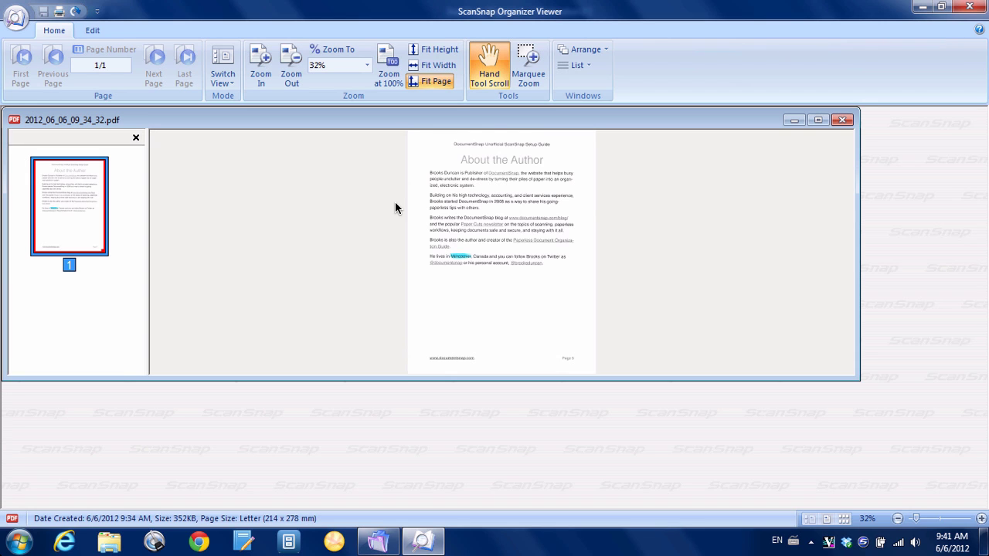
click(969, 6)
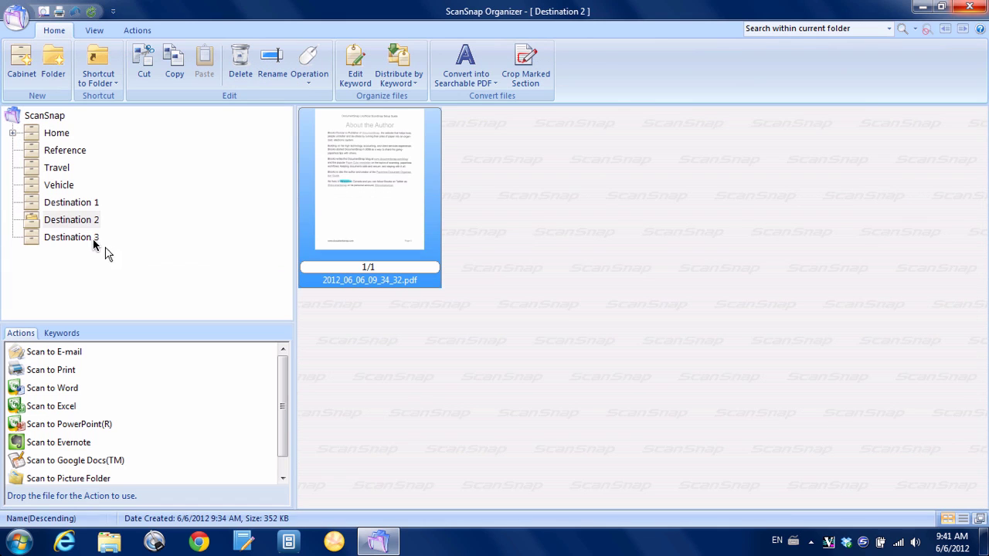
Check Destination 3 and view its Disclaimer PDF, 2012_06_06_09_34_42.pdf
click(73, 237)
click(369, 197)
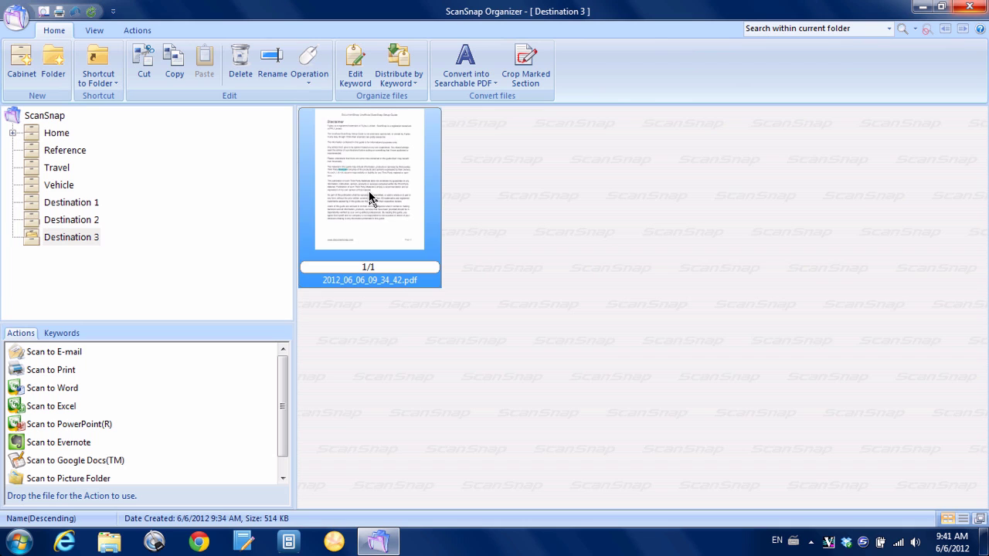
double_click(368, 197)
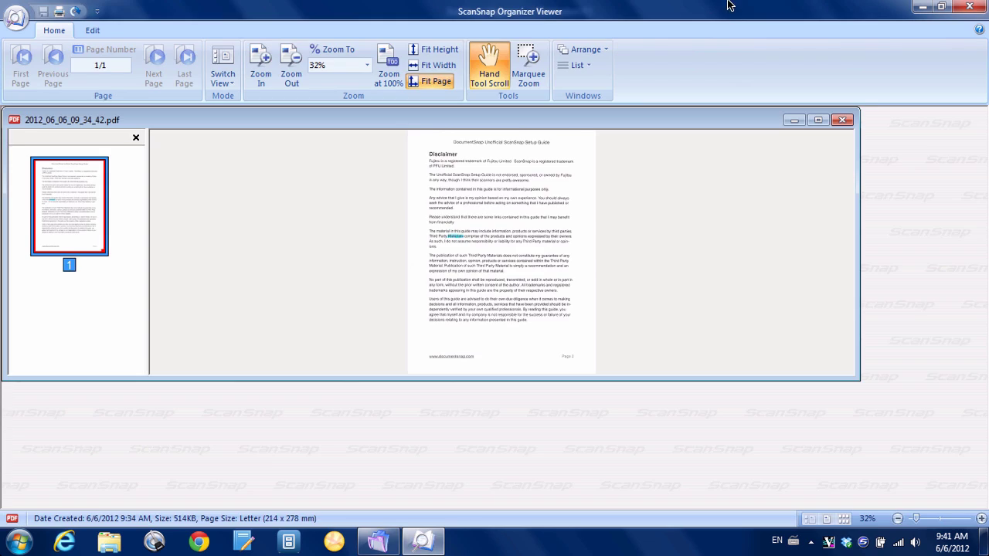
key(alt+F4)
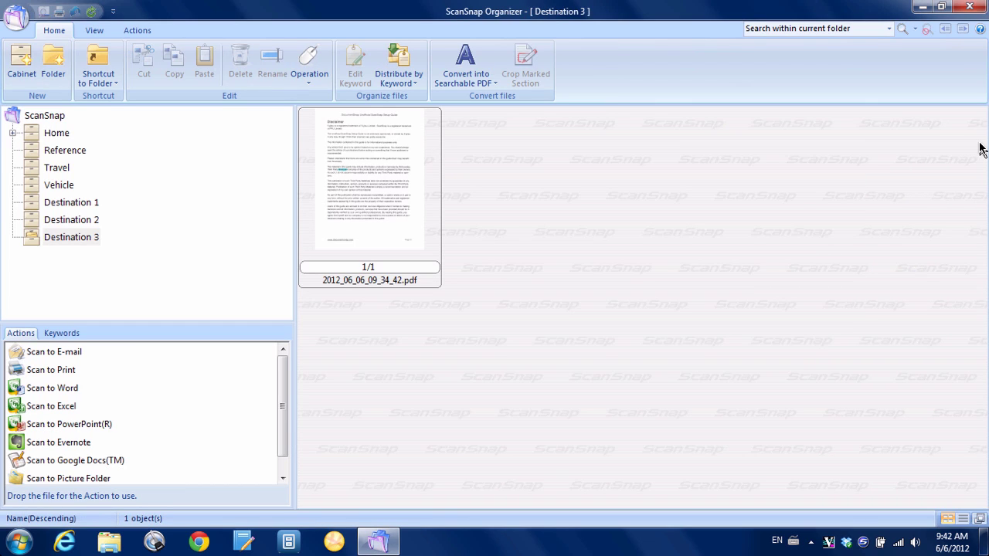